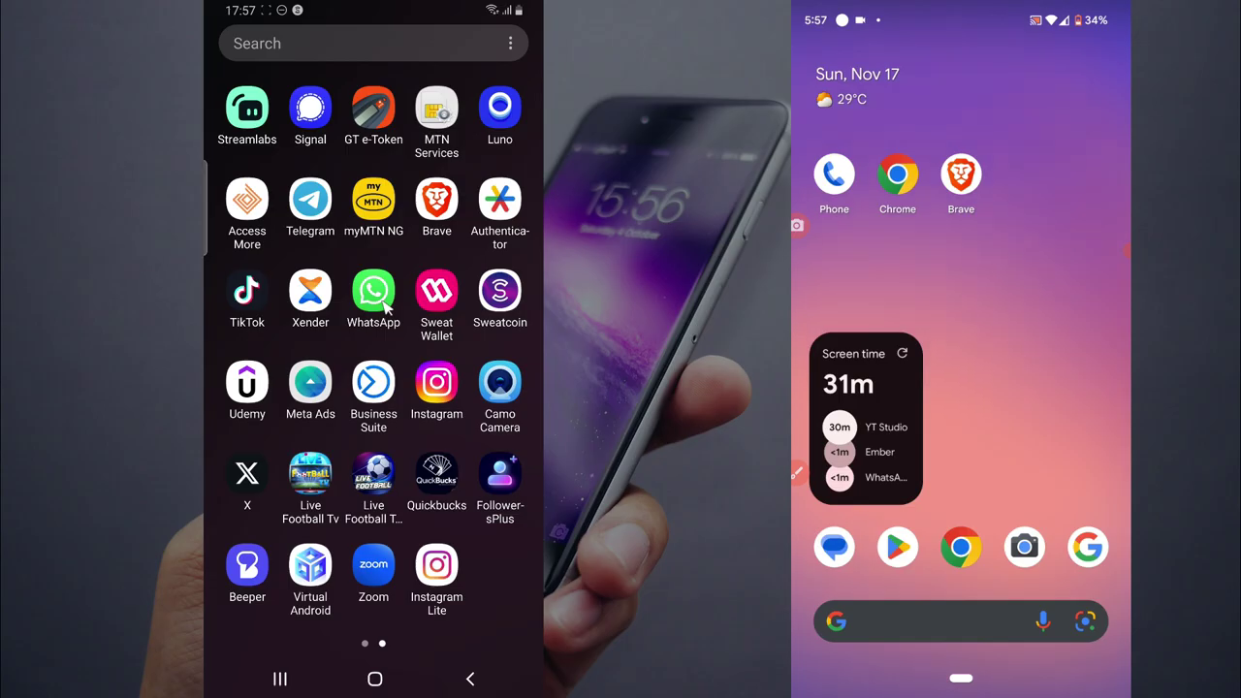
Open WhatsApp and start a new photo status update from the Updates page.
left_click(384, 305)
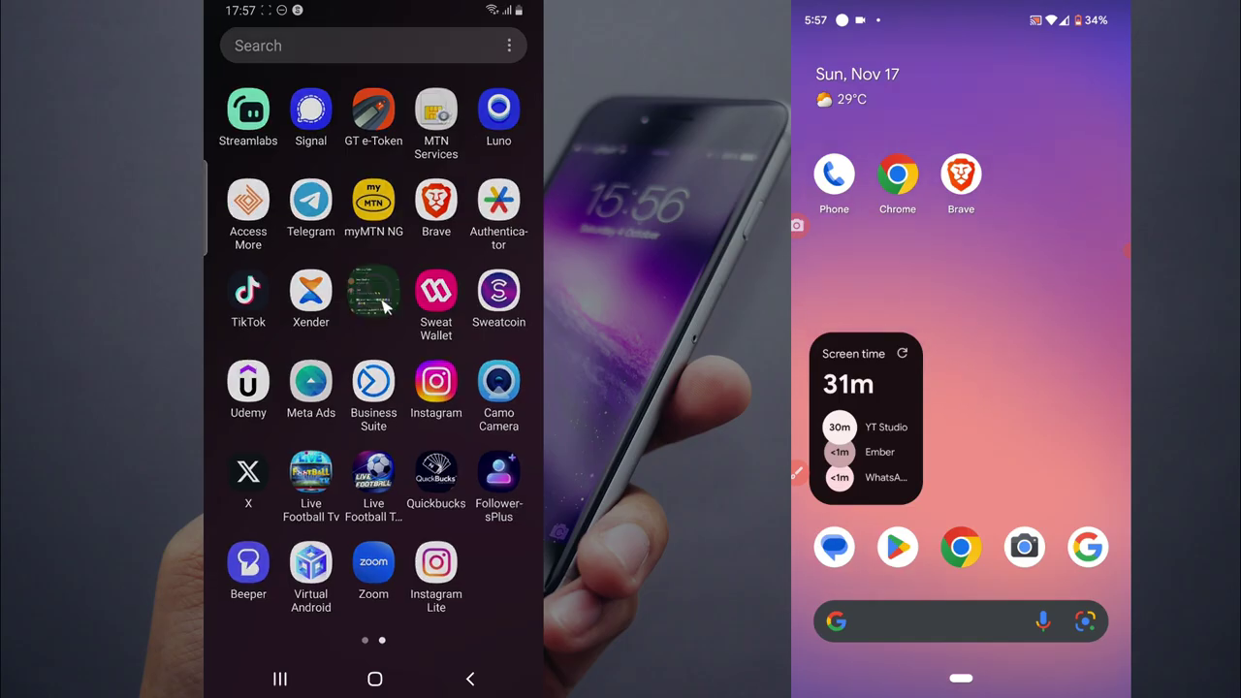
left_click(331, 625)
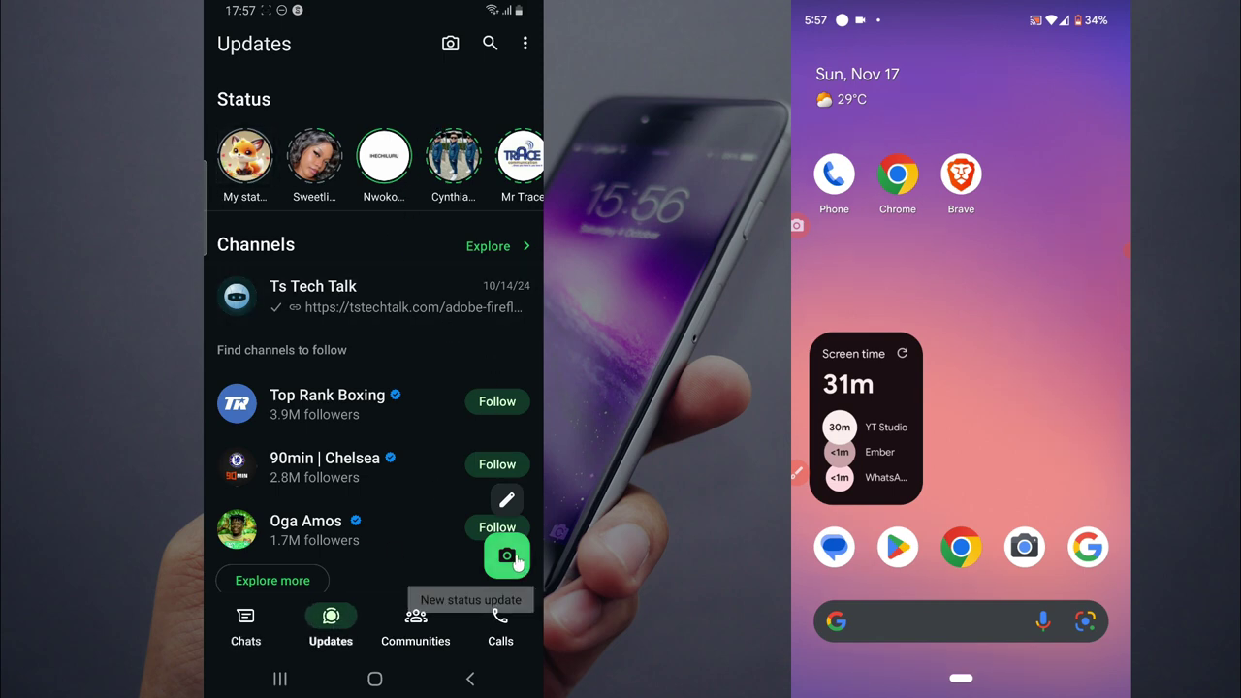
left_click(507, 557)
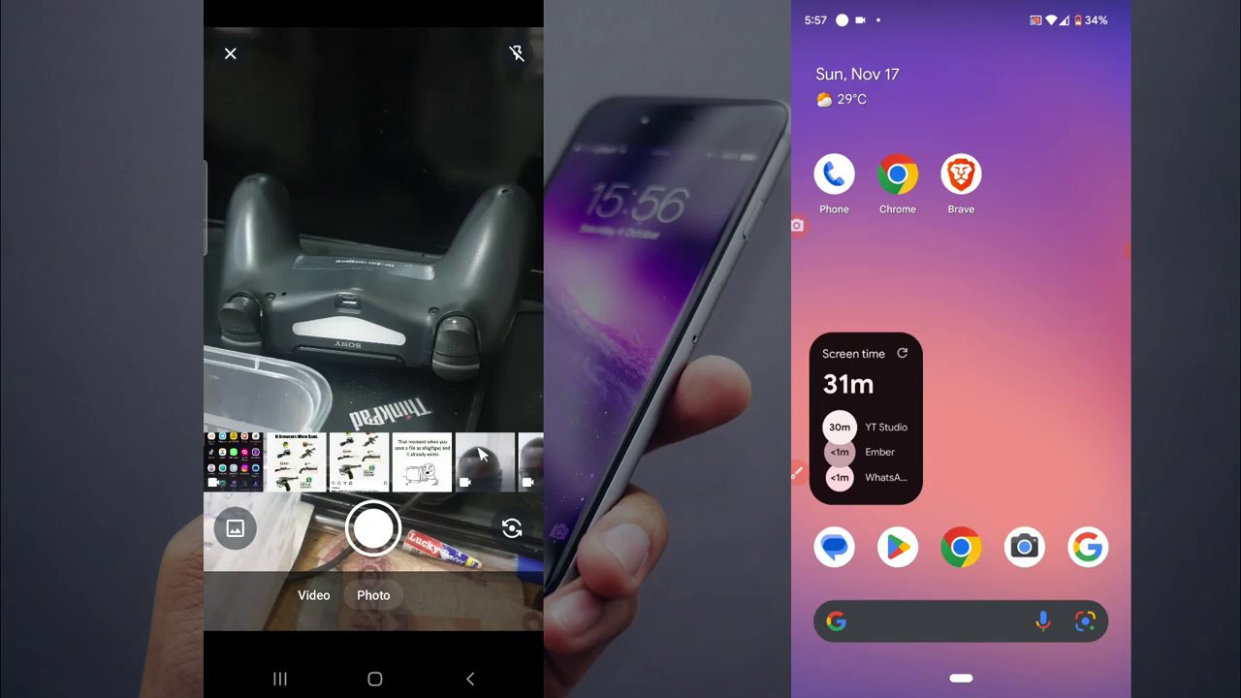
Browse the recent media strip and choose the alarm clock photo for the status.
scroll(485, 455, "down", 3)
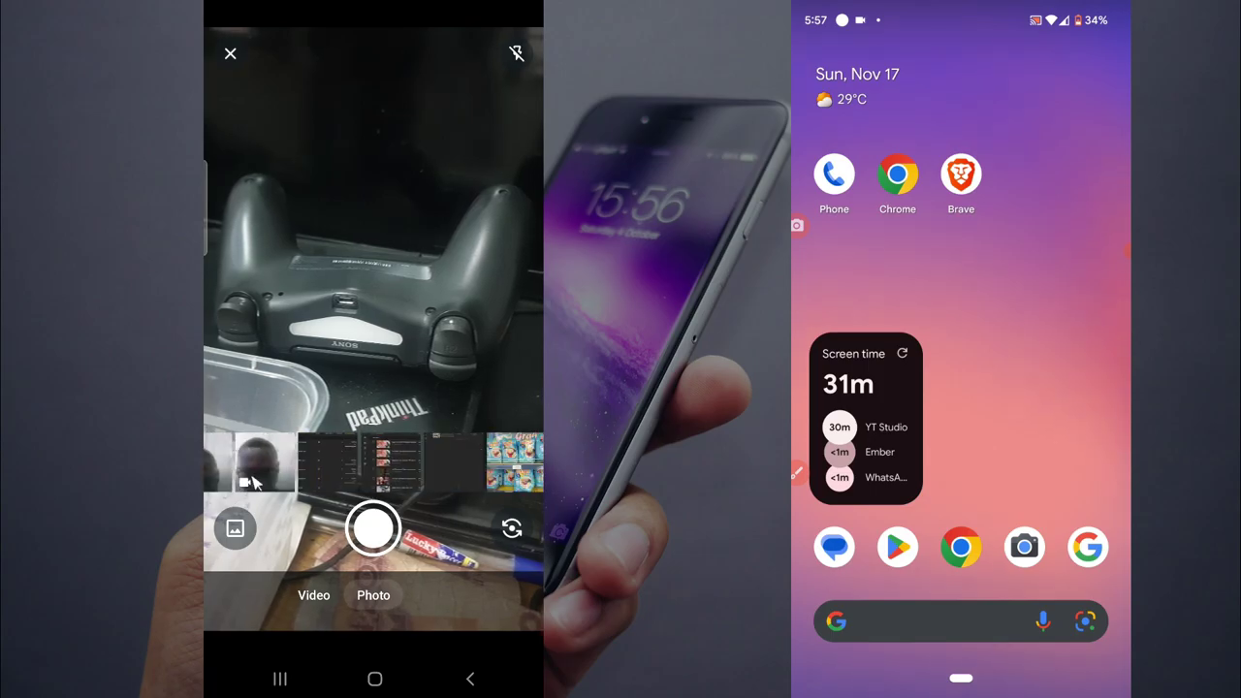
left_click_drag(485, 448, 223, 433)
scroll(499, 475, "down", 5)
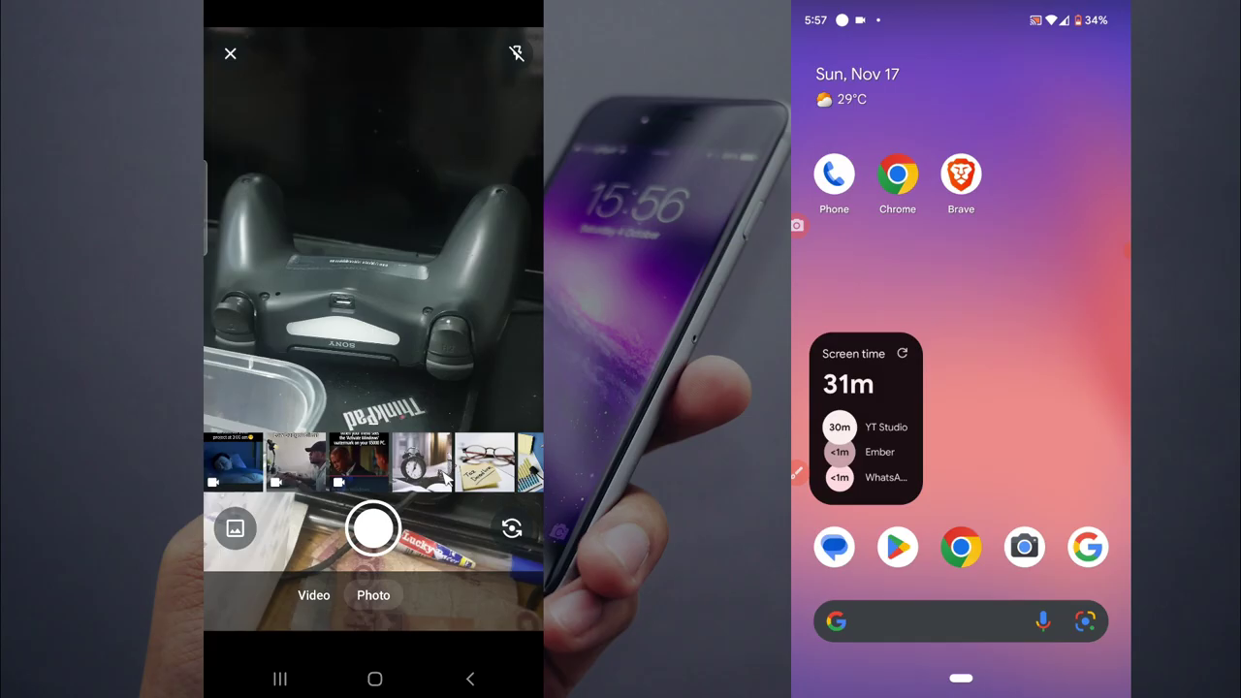
left_click(427, 475)
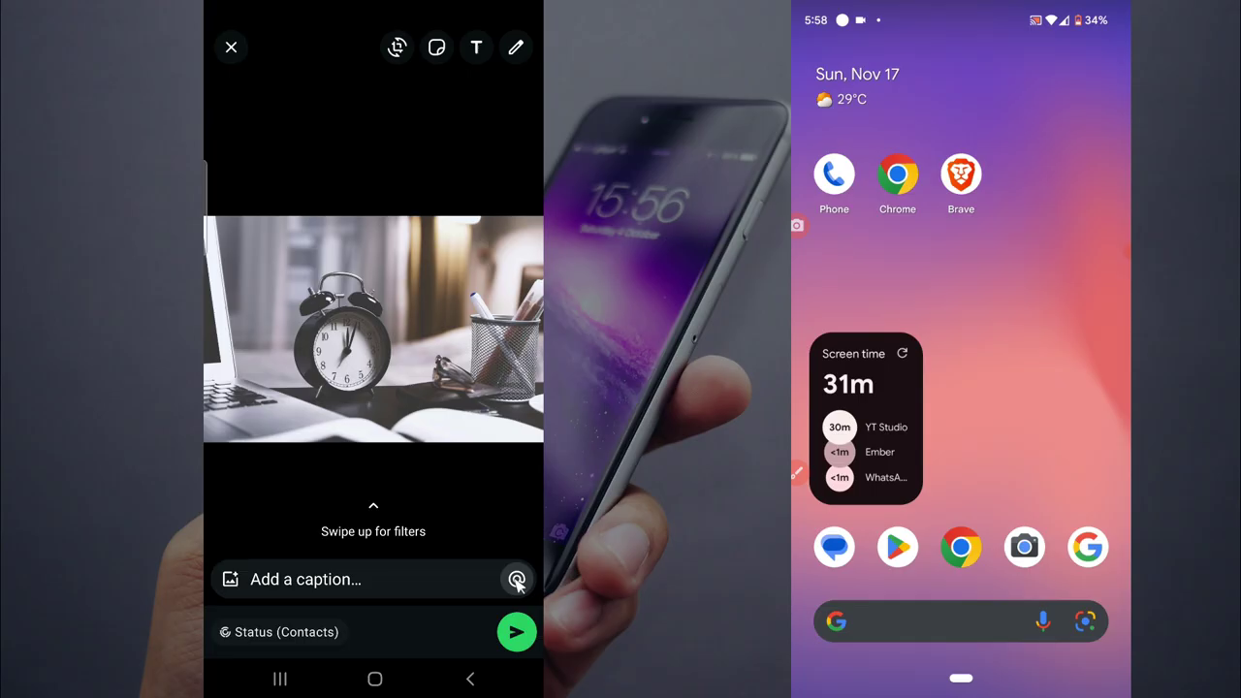
Add a mention to the status by searching the contacts for "rea" and selecting the first match, and confirm the selection.
left_click(517, 580)
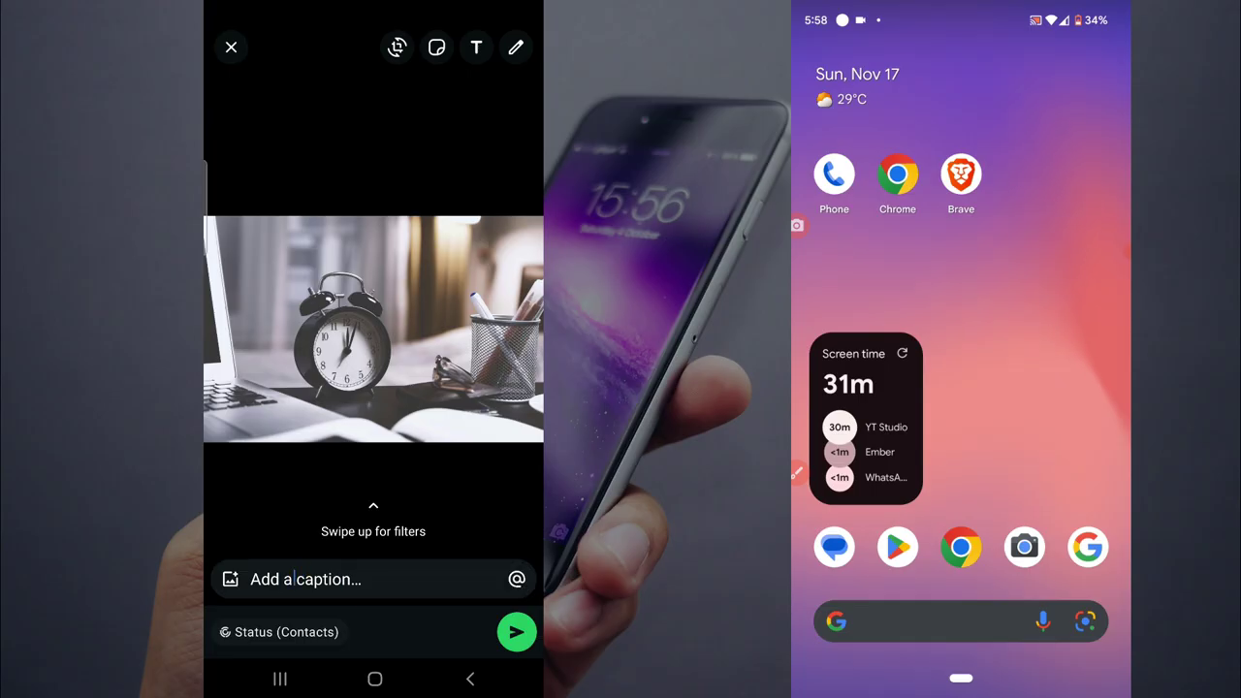
left_click(517, 580)
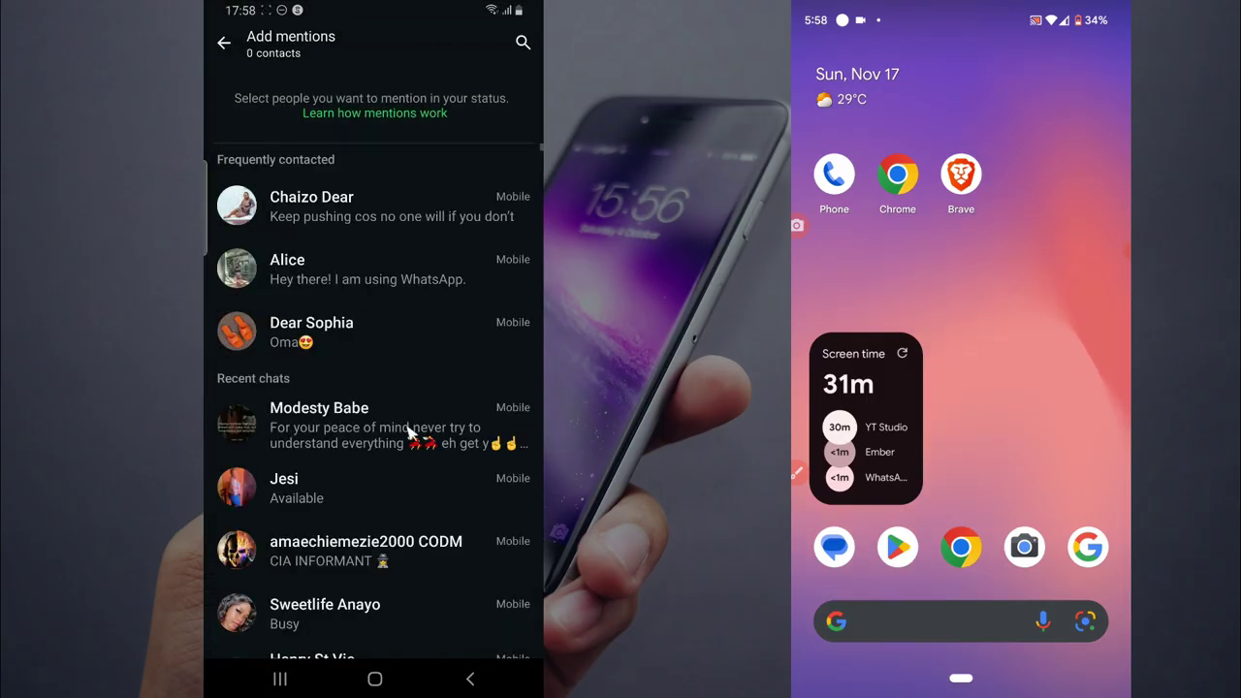
scroll(407, 527, "down", 4)
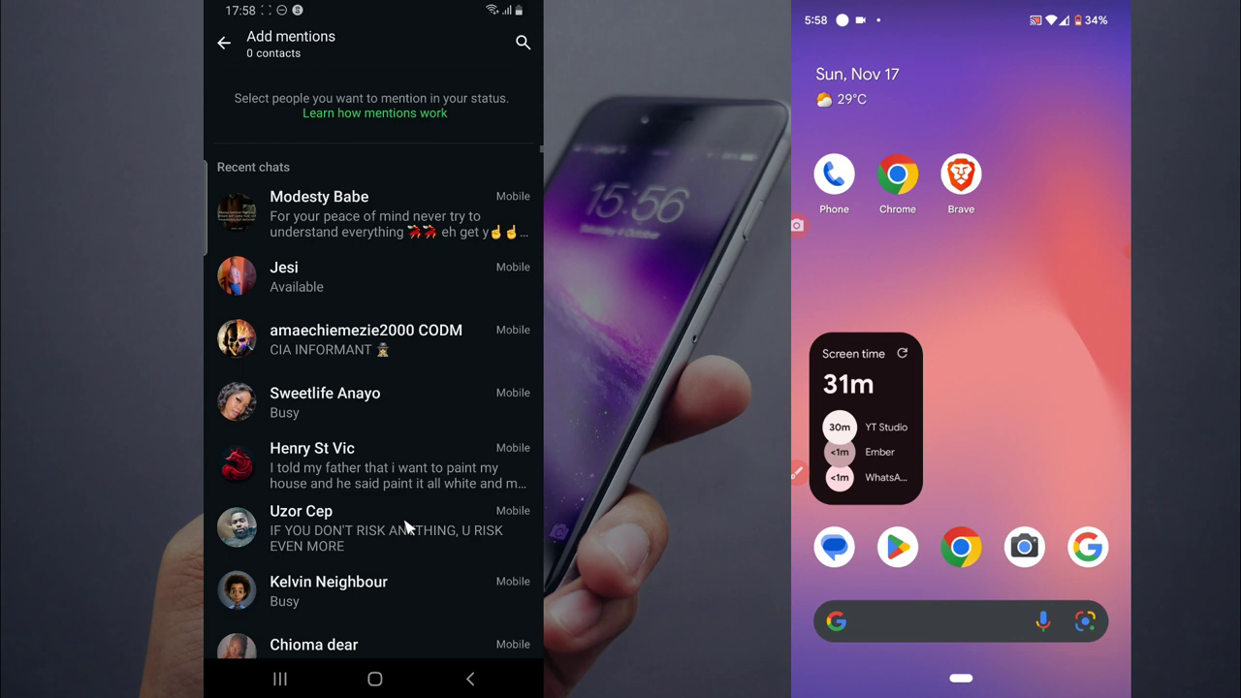
scroll(427, 475, "up", 4)
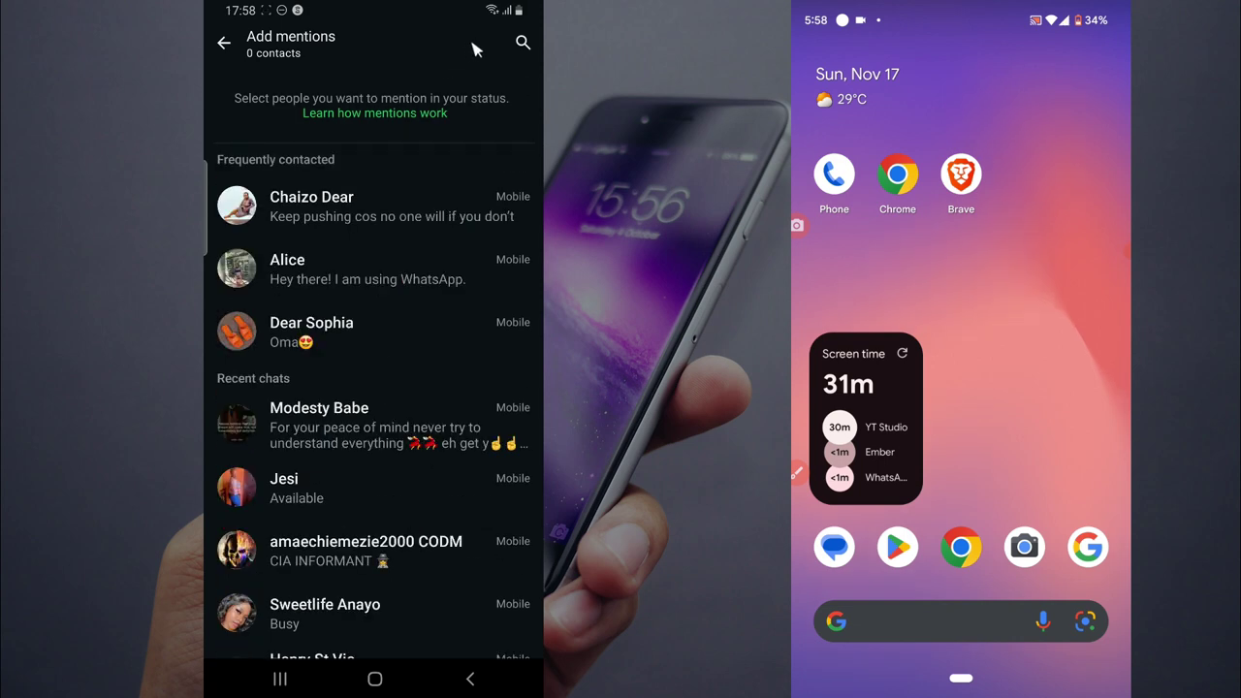
left_click(522, 41)
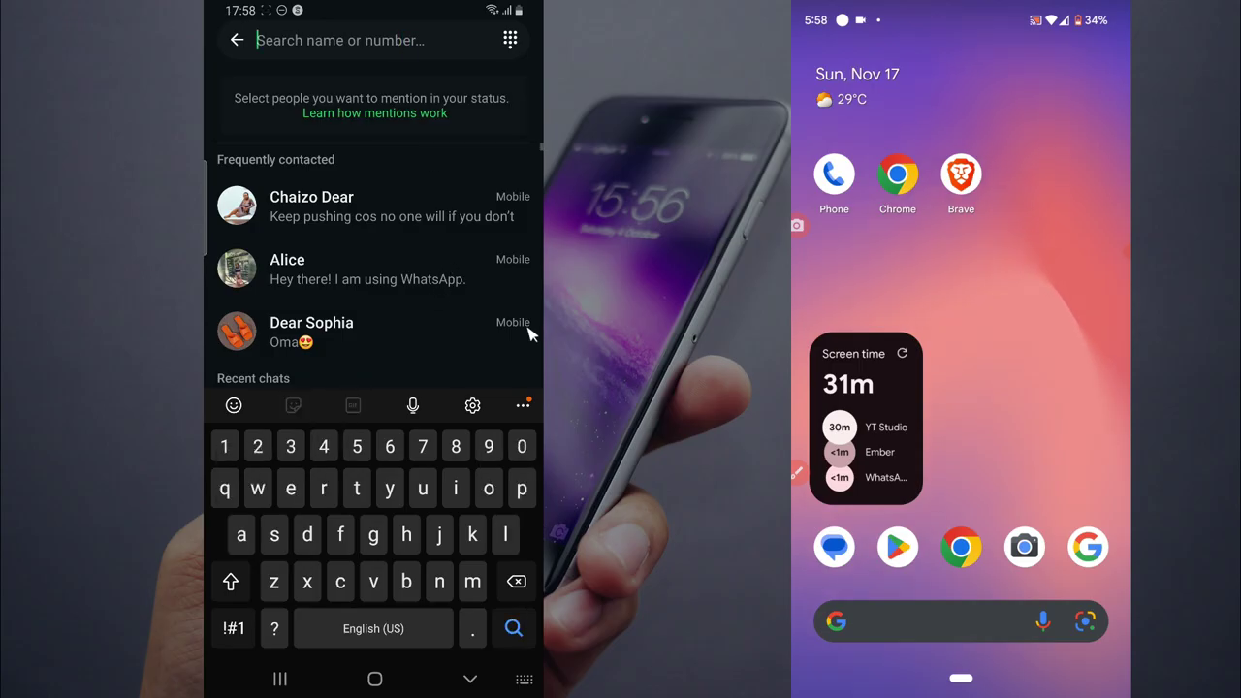
type("rea")
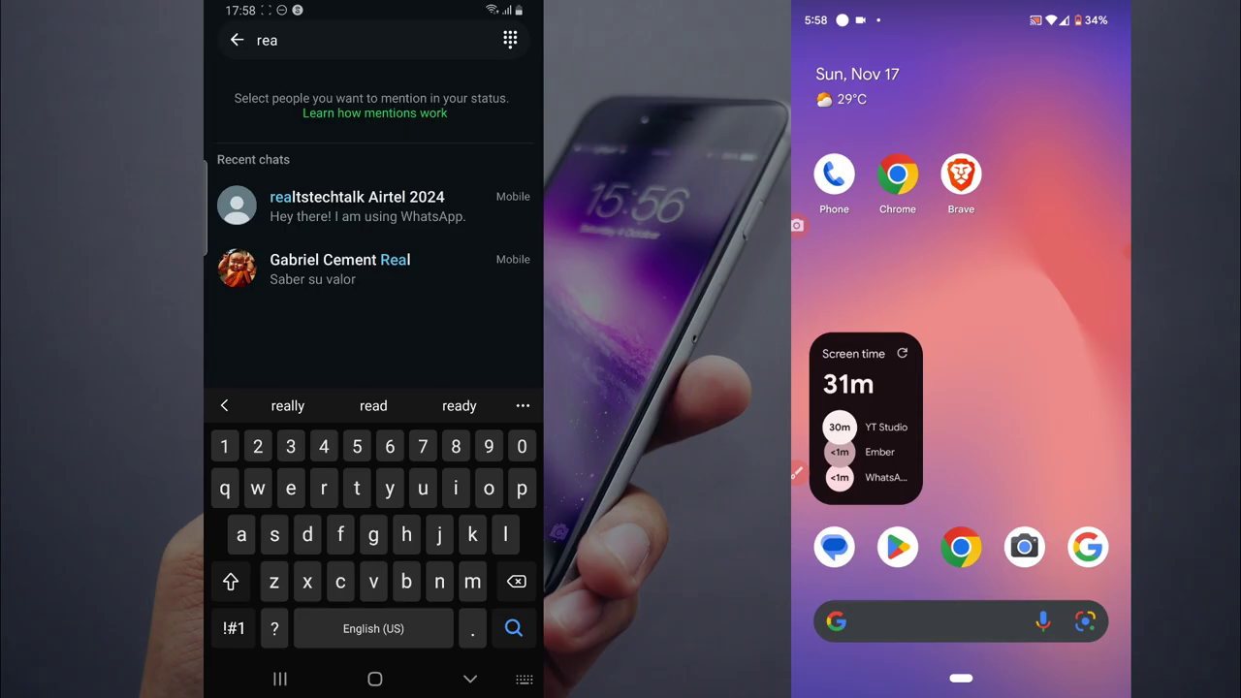
left_click(454, 217)
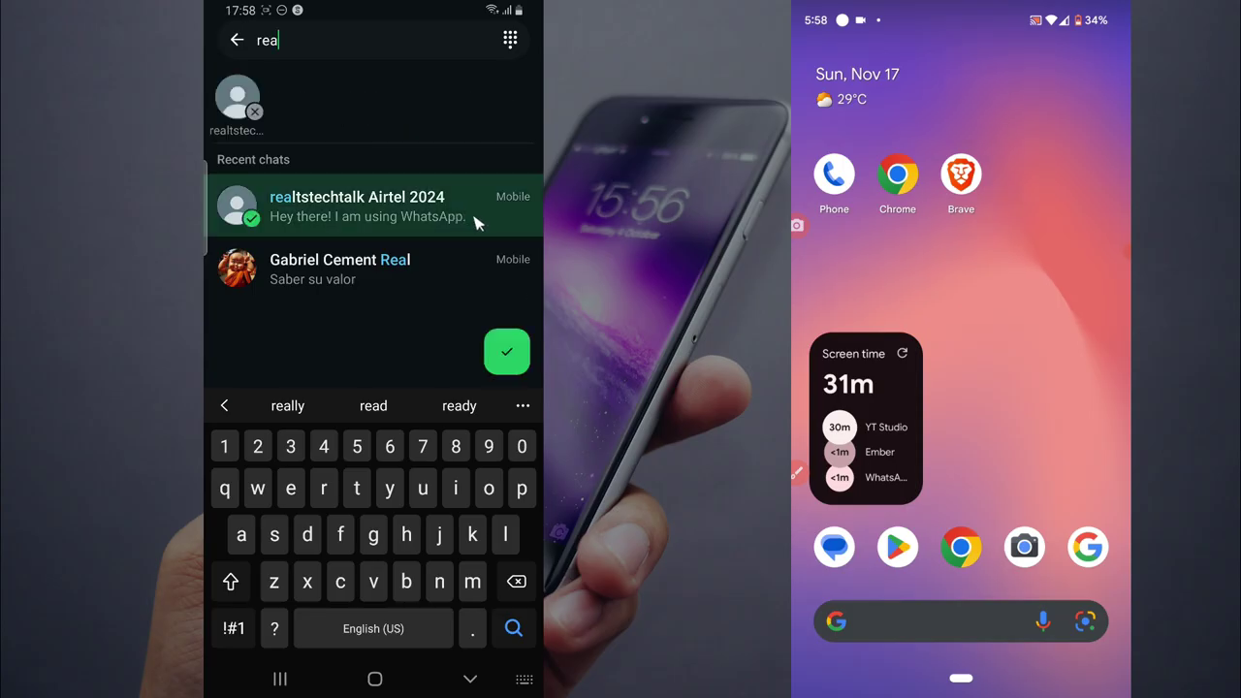
left_click(512, 355)
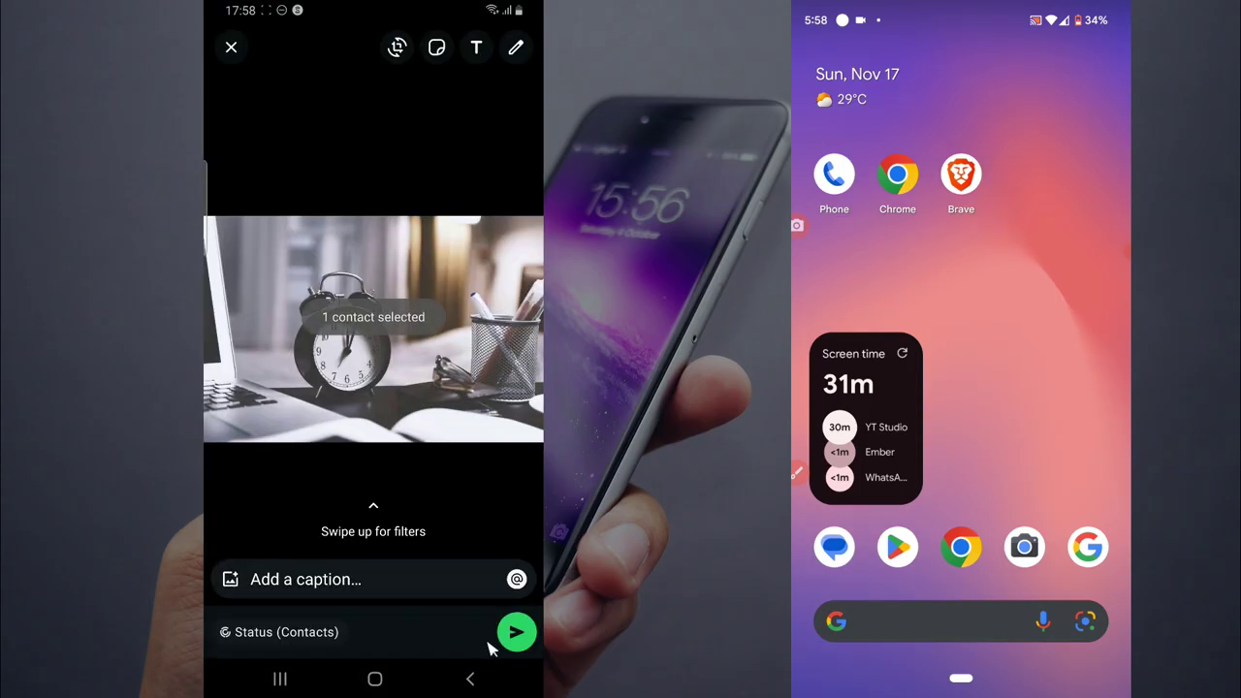
Reopen the status mentions and add the first two frequently contacted people.
left_click(517, 580)
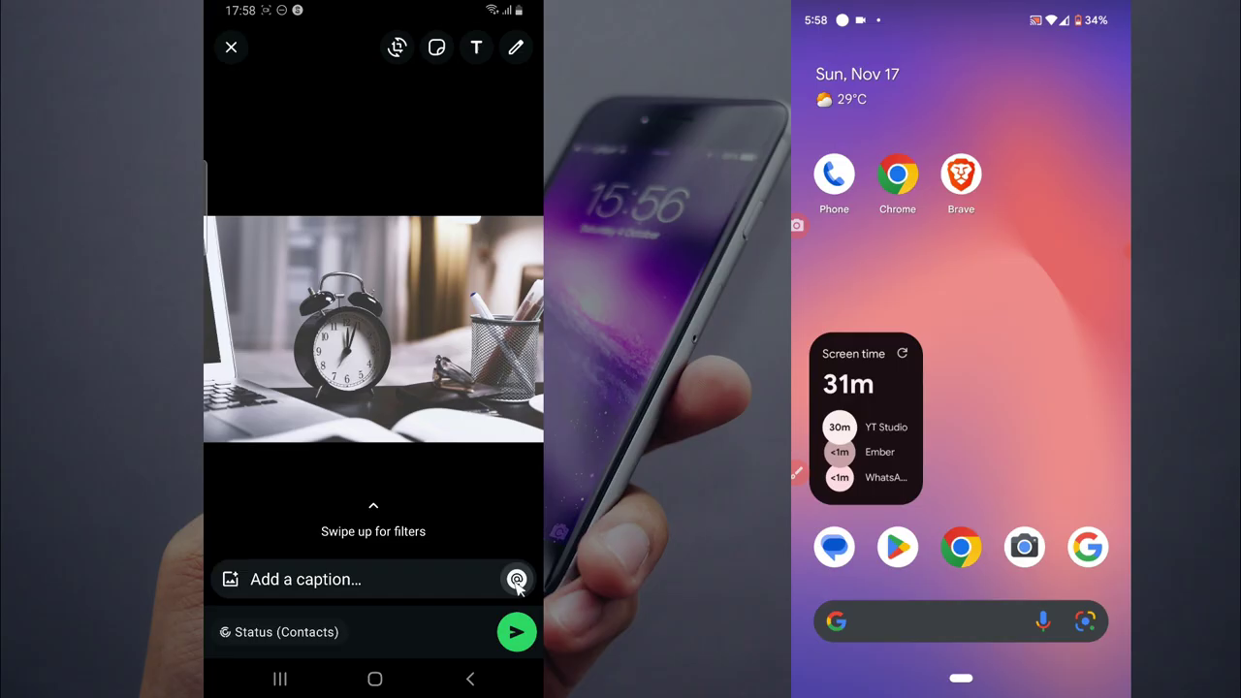
left_click(517, 580)
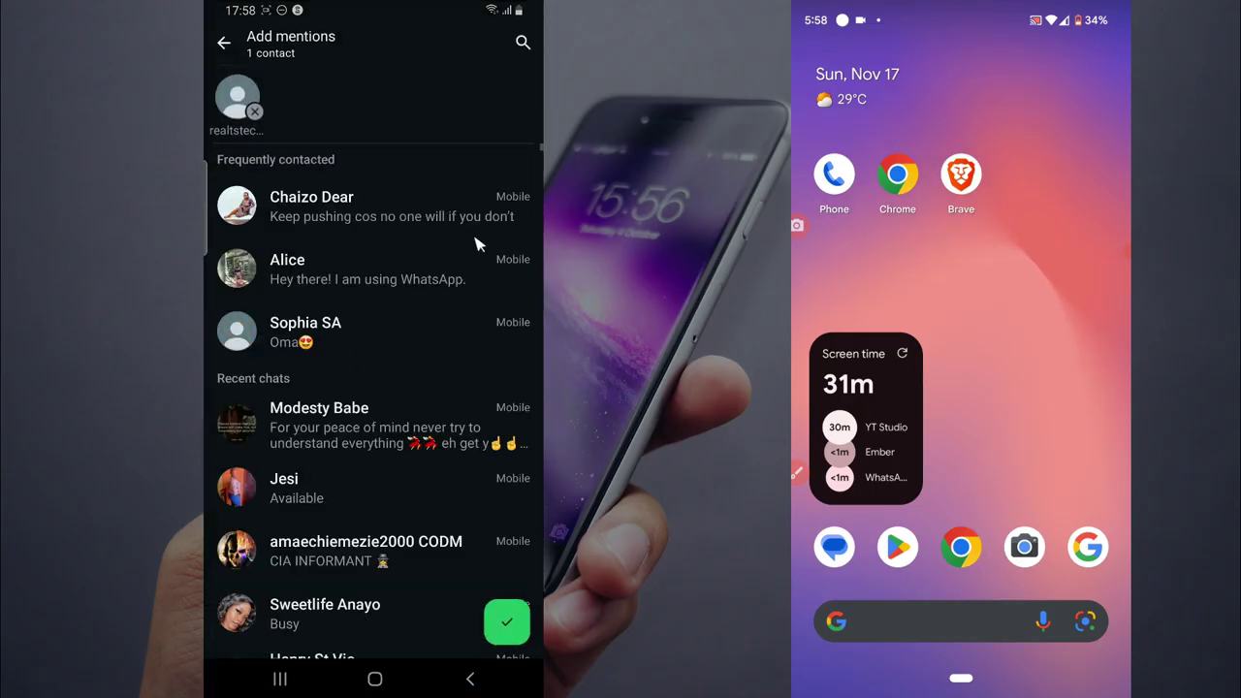
left_click(235, 103)
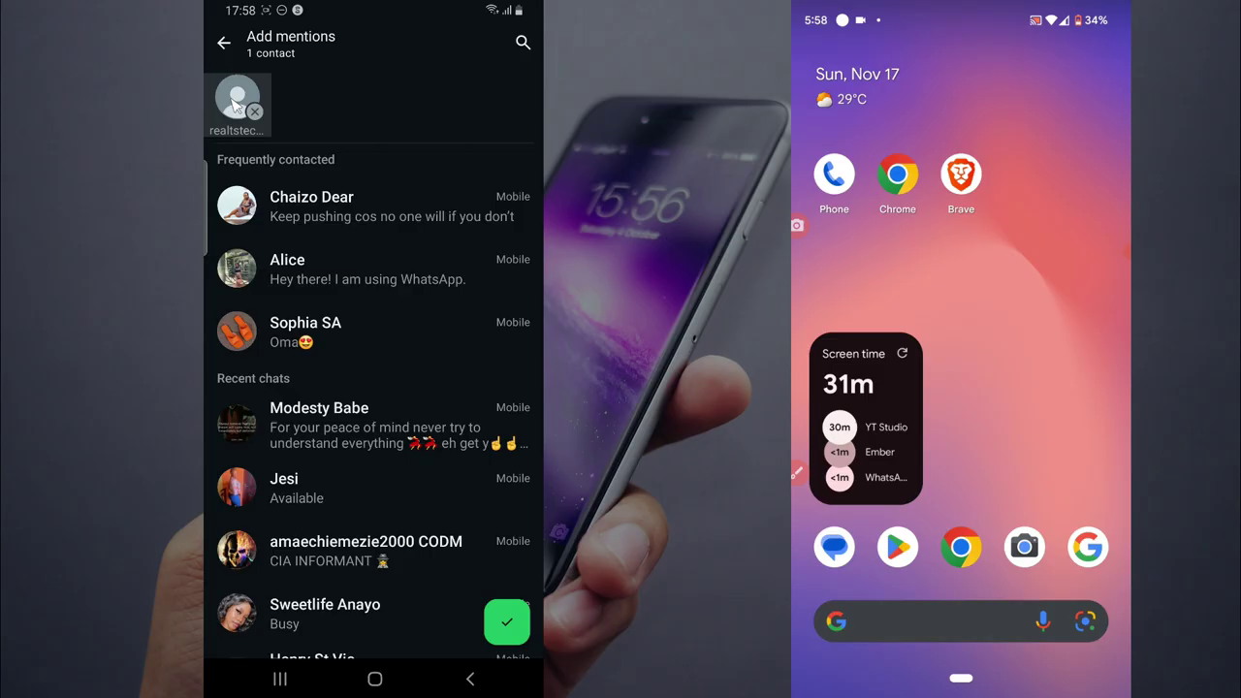
left_click(460, 281)
left_click(441, 206)
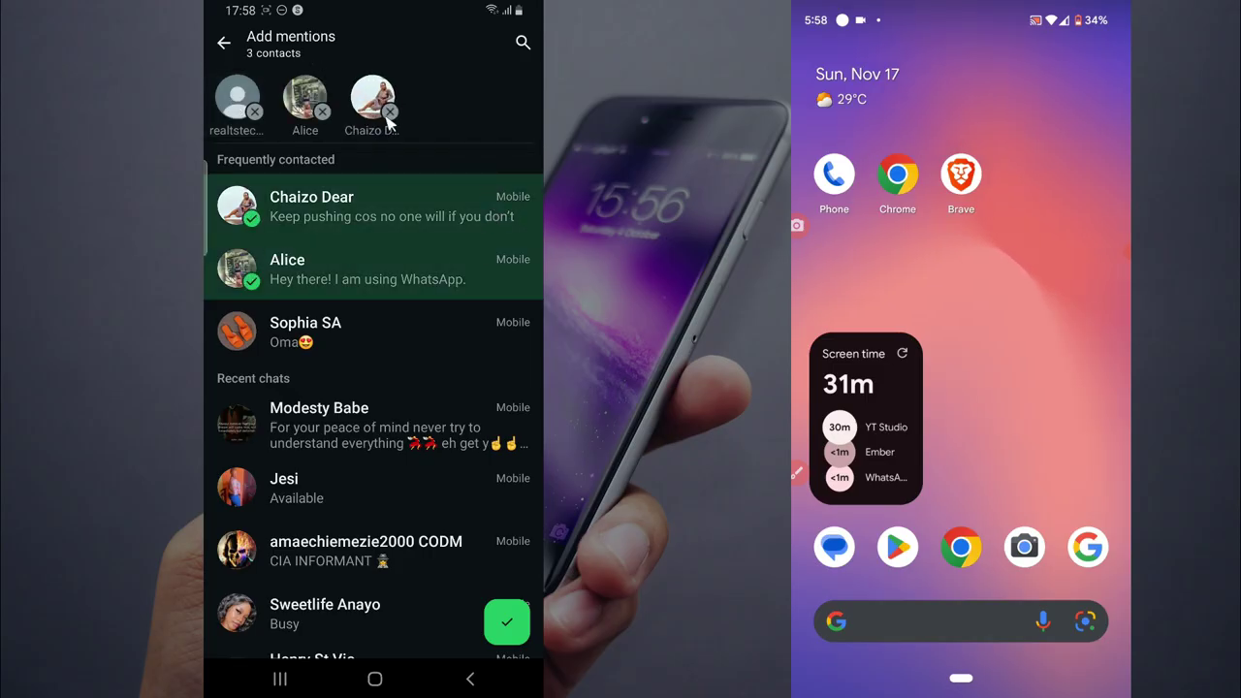
Remove the two extra contacts from the mentions, keeping only the originally chosen one, and confirm.
left_click(389, 114)
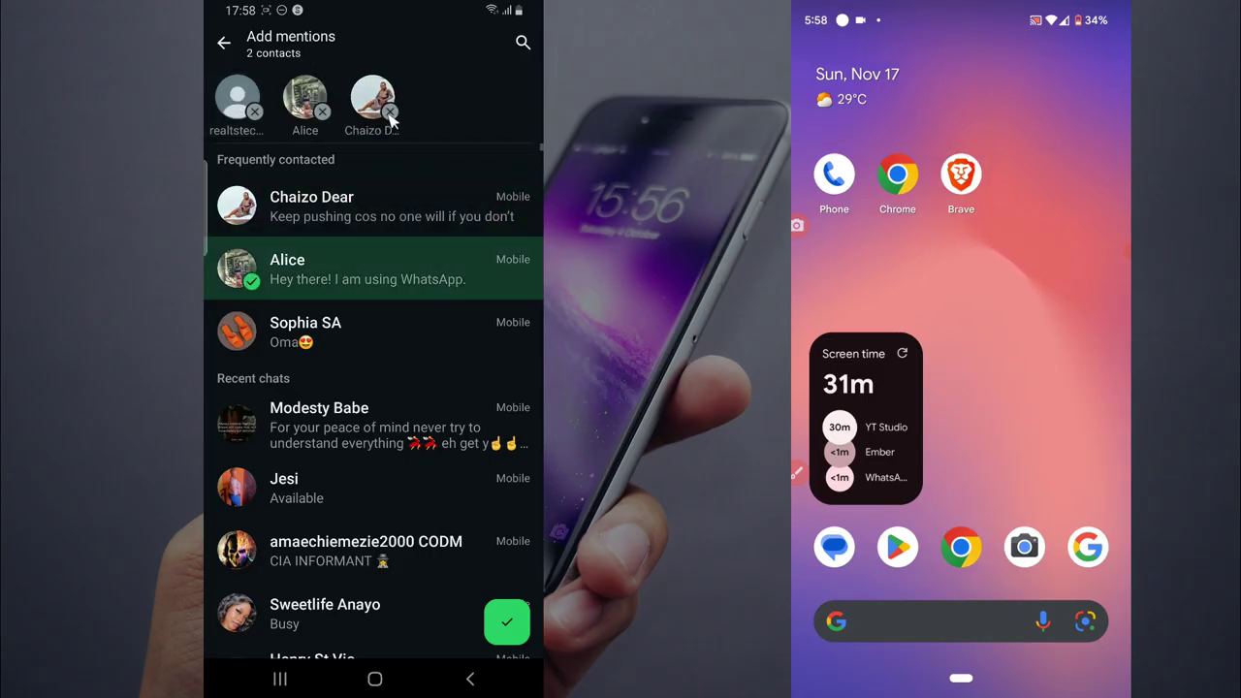
left_click(323, 112)
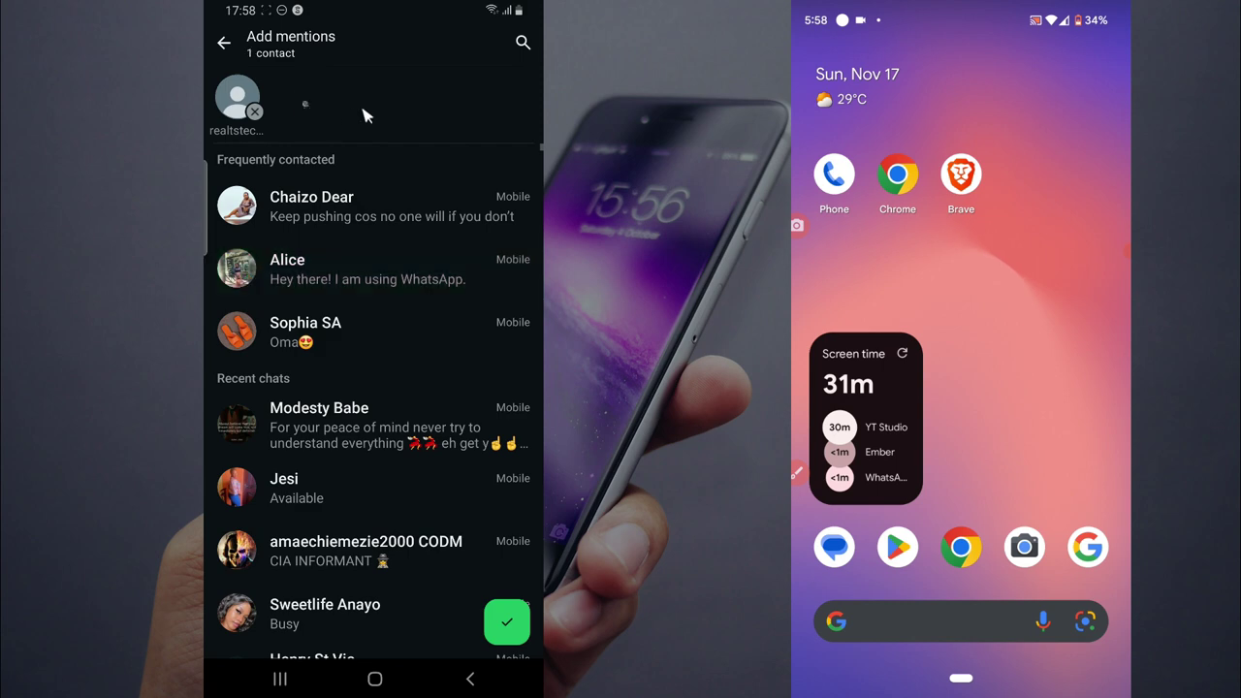
left_click(507, 622)
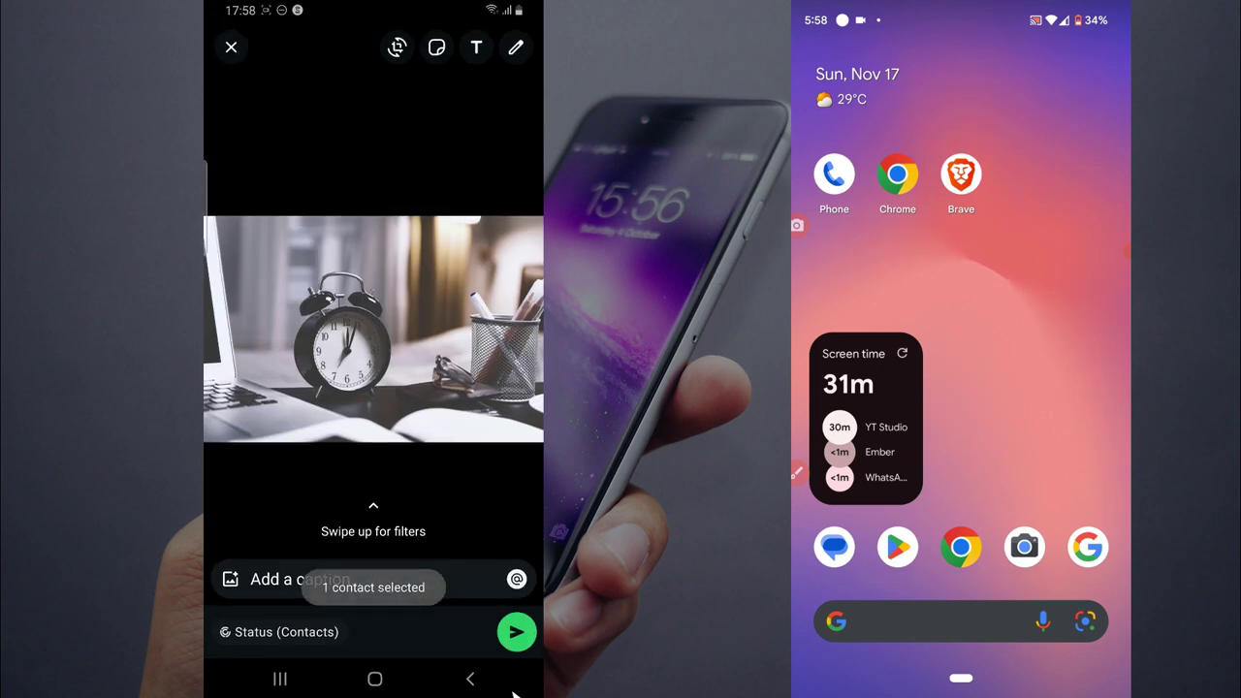
Post the clock photo status to contacts without a caption and check it in the My status list.
left_click(217, 574)
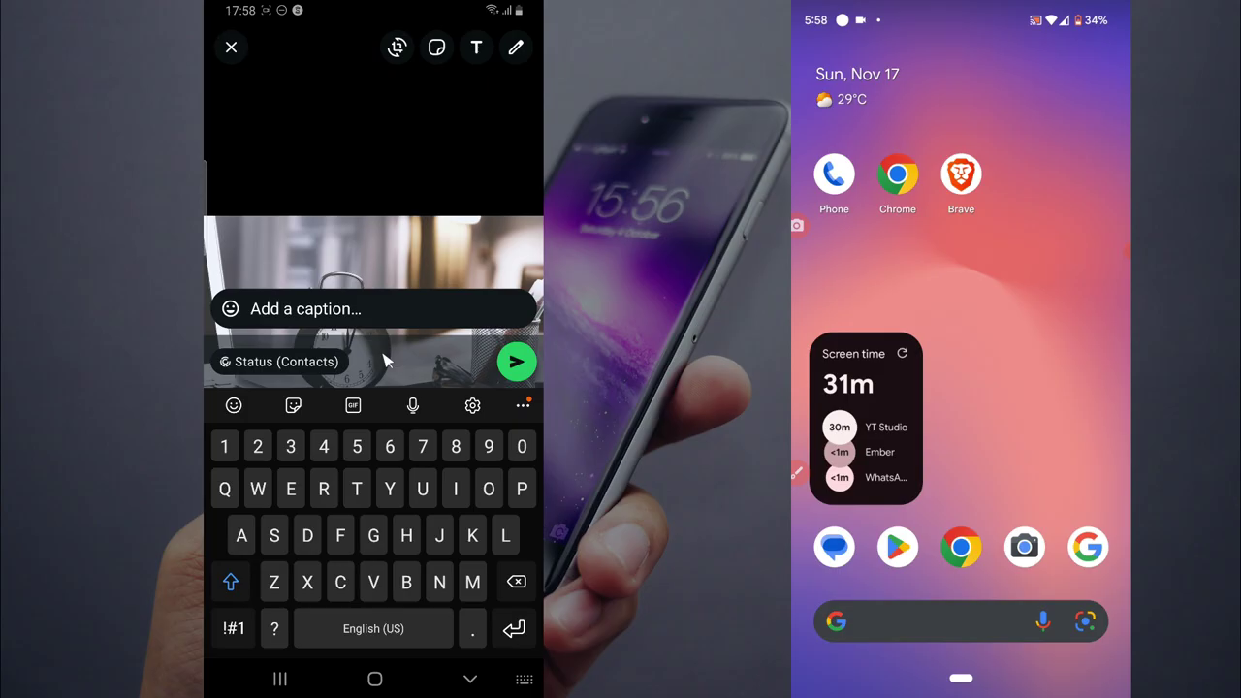
left_click(516, 363)
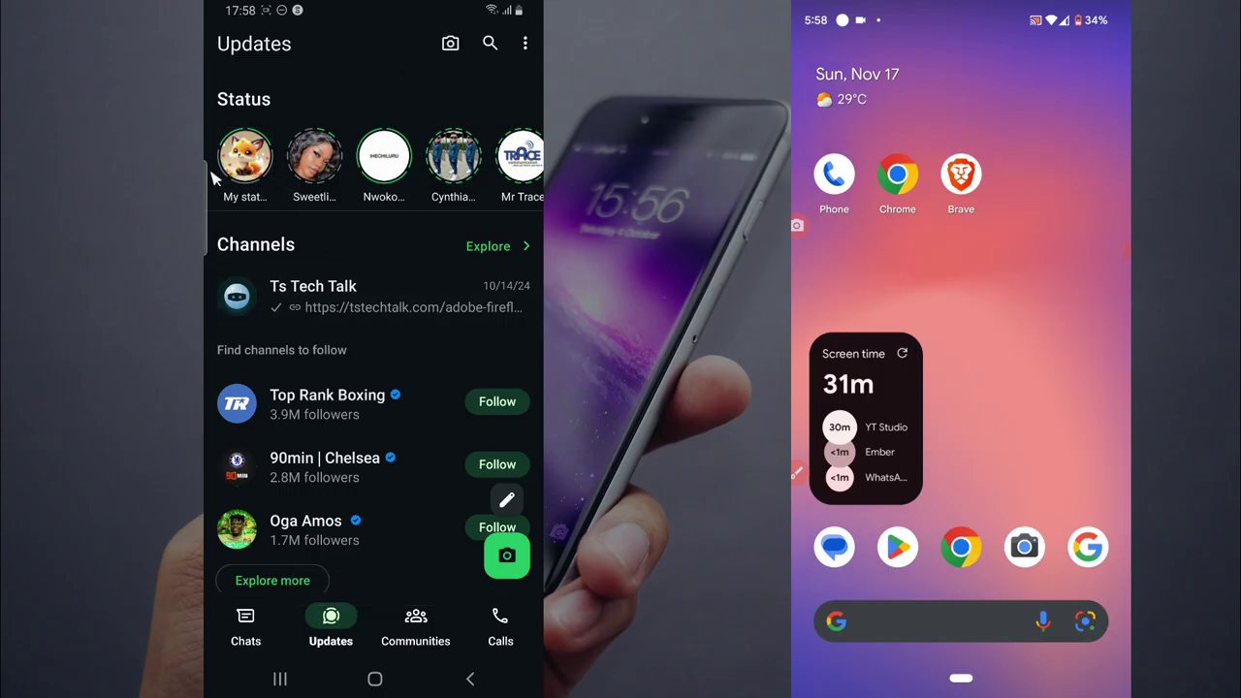
left_click(226, 171)
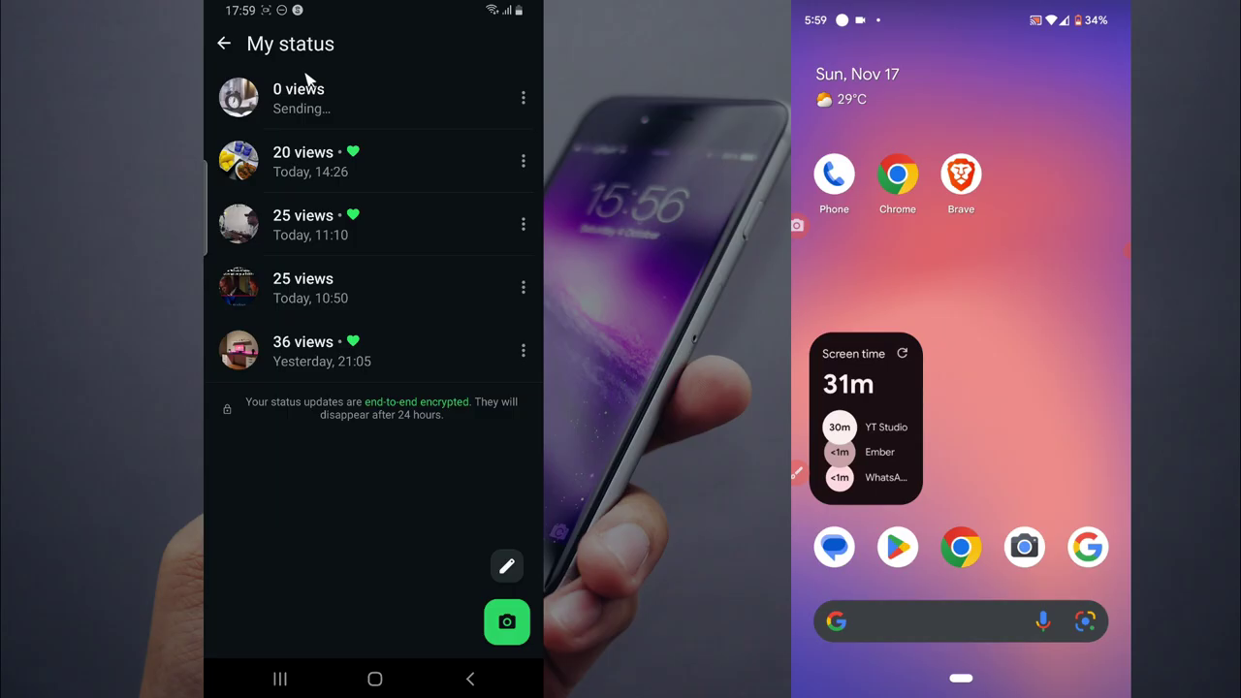
left_click(308, 97)
left_click_drag(315, 107, 324, 436)
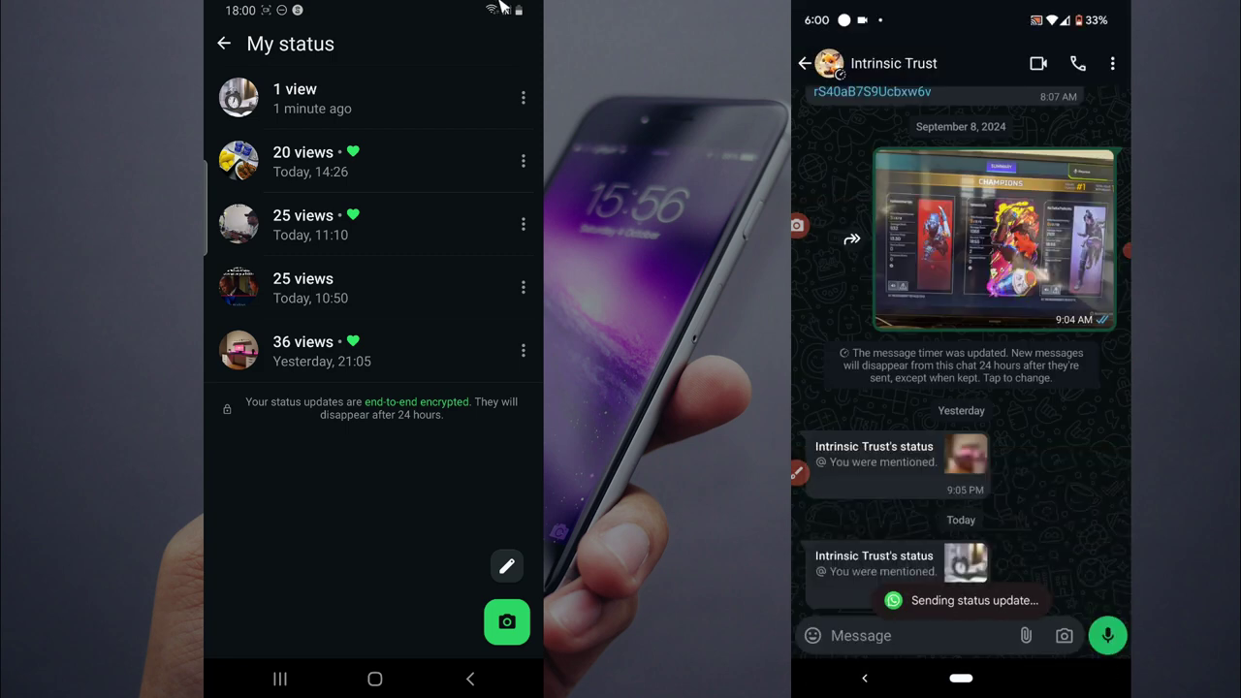
On the second phone, leave the chat containing the status mention and open the Updates page.
key("Escape")
left_click(919, 626)
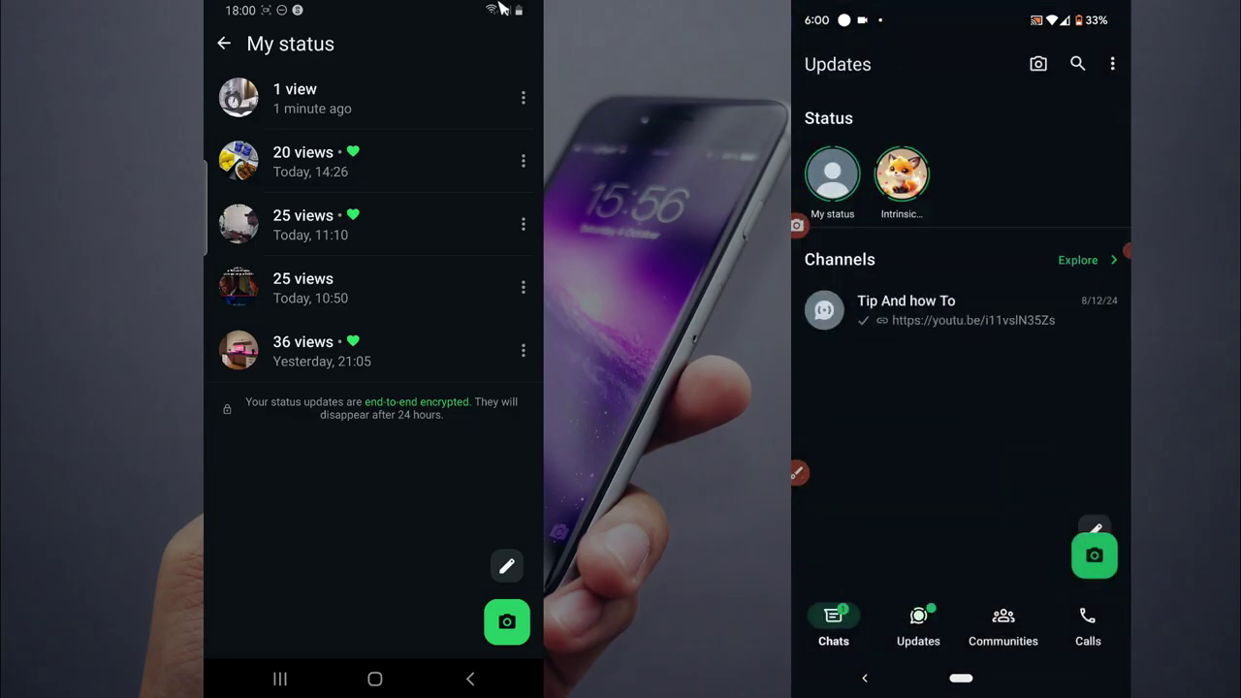